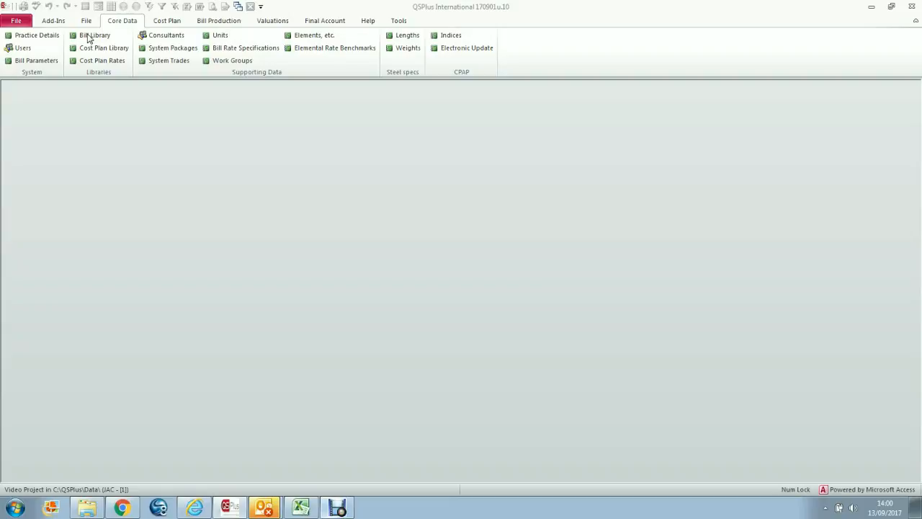
- Open the Bill Library without backing it up and enlarge its window to fill the workspace
click(88, 35)
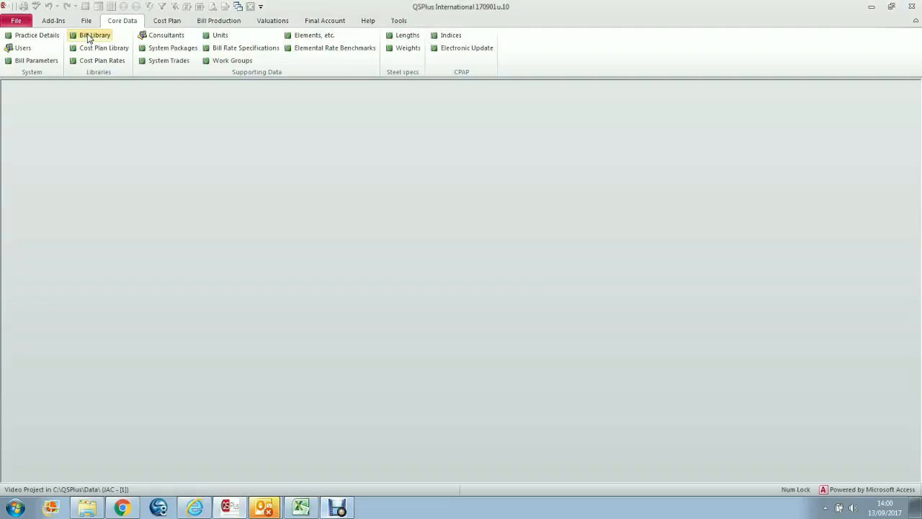
click(88, 36)
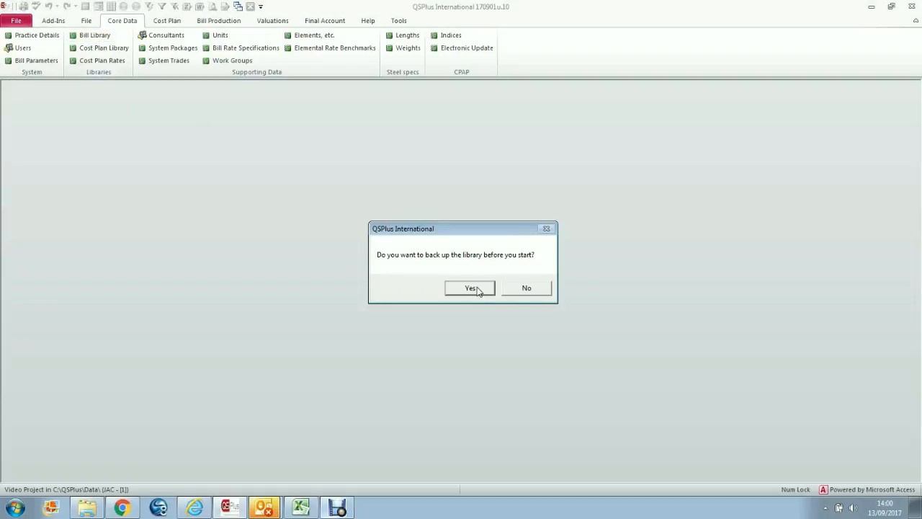
click(533, 289)
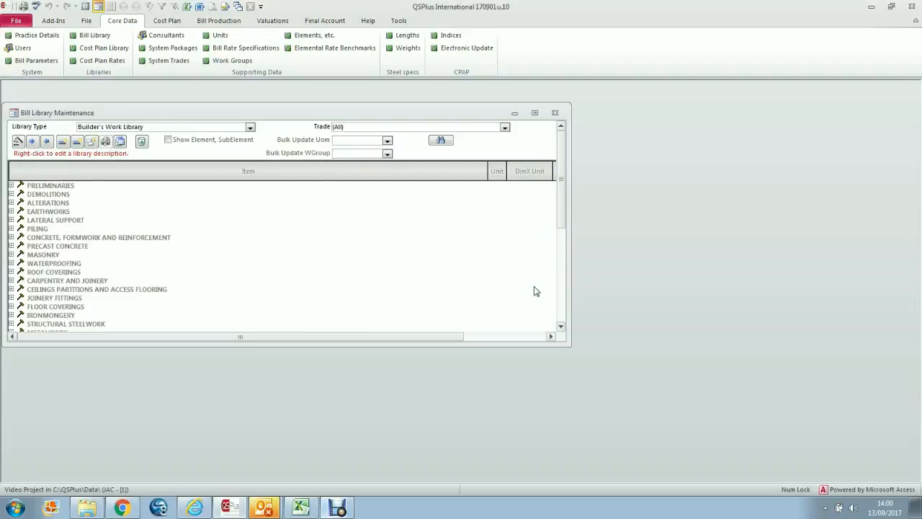
drag(224, 110, 235, 91)
drag(579, 326, 915, 477)
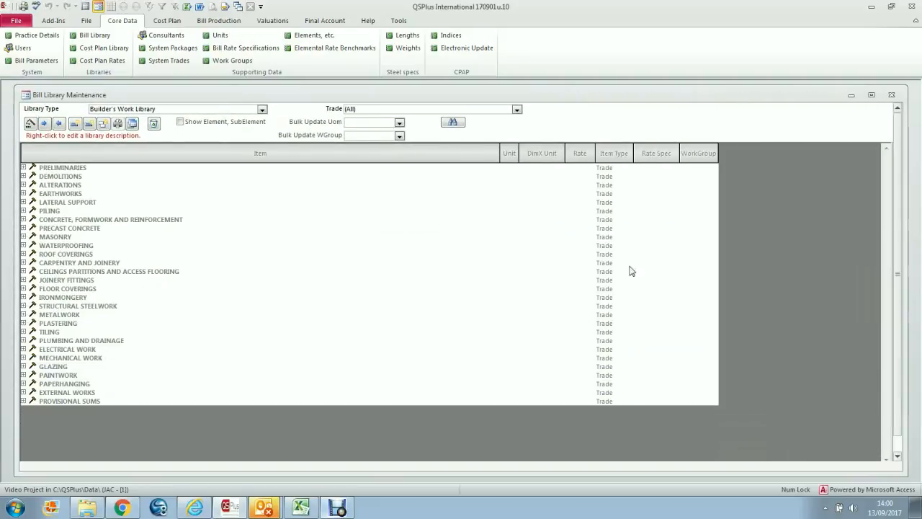
- Expand Earthworks, Excavations Etc and Excavation in earth for basement, and select the item "Not exceeding 2m deep"
click(23, 194)
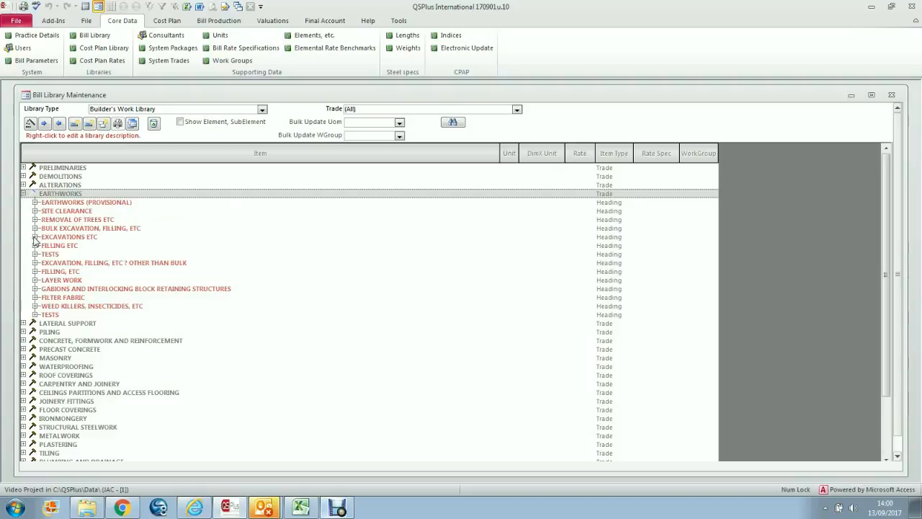
click(35, 239)
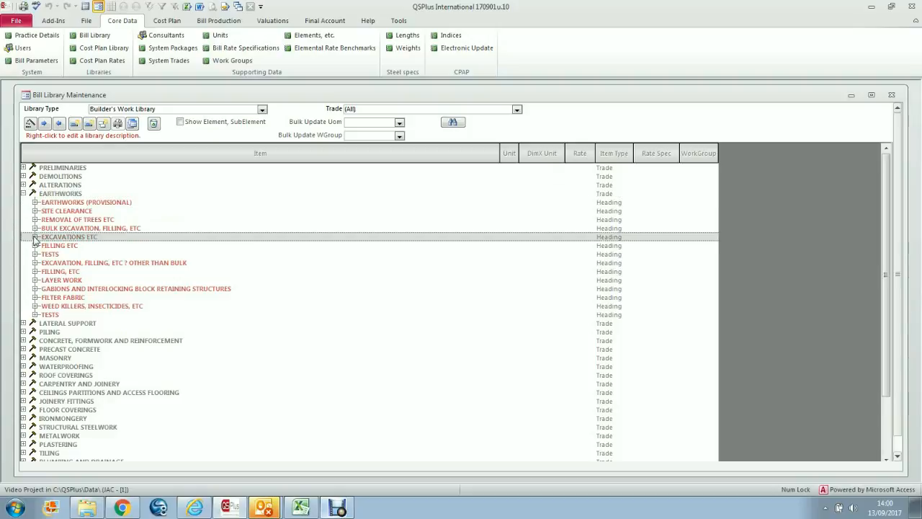
click(35, 238)
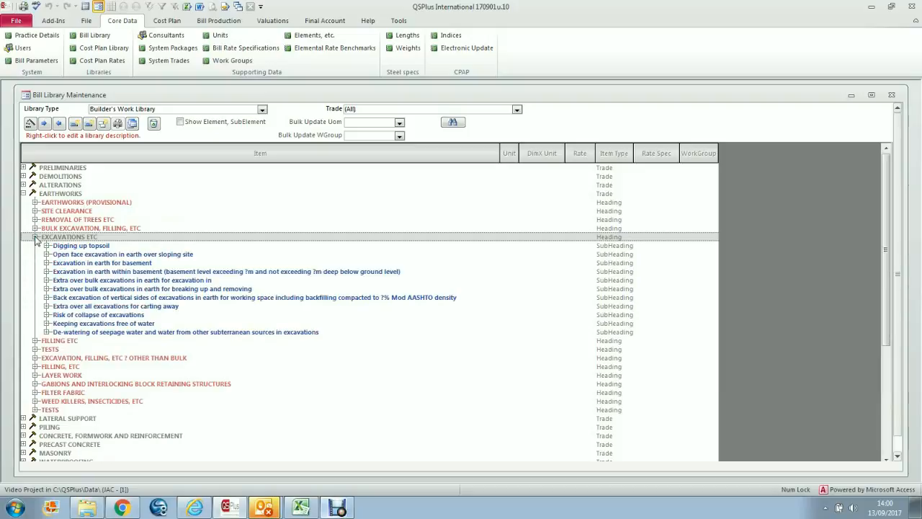
click(47, 264)
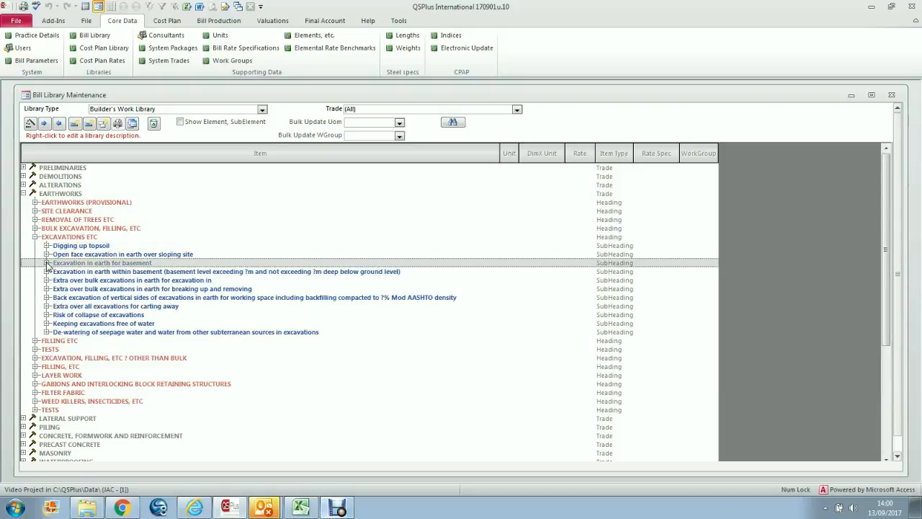
click(47, 264)
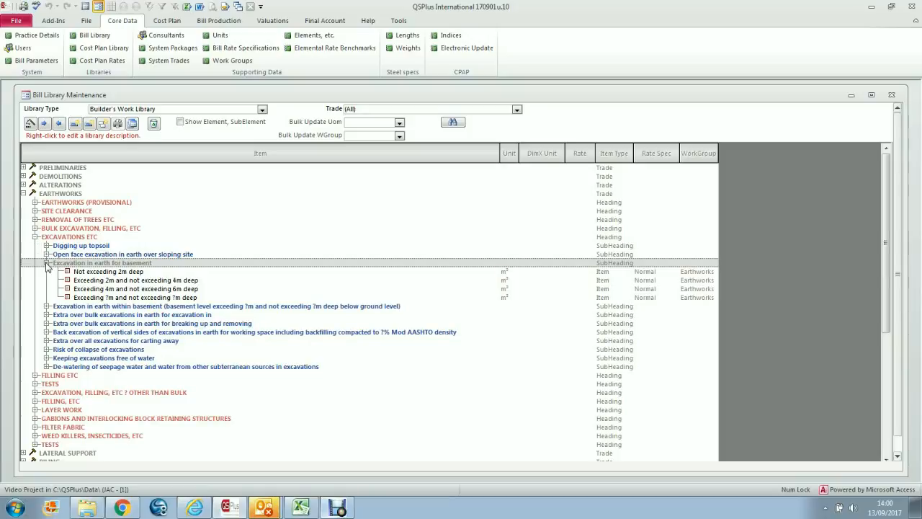
click(47, 264)
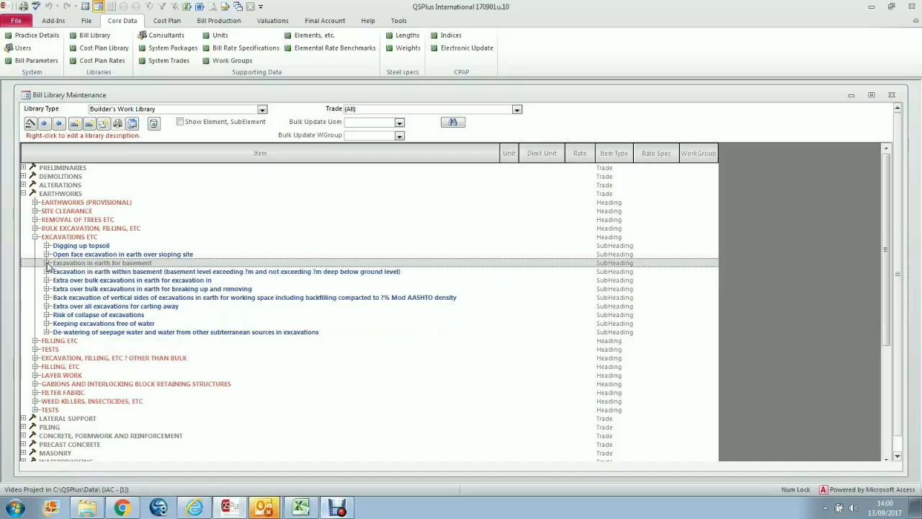
click(47, 264)
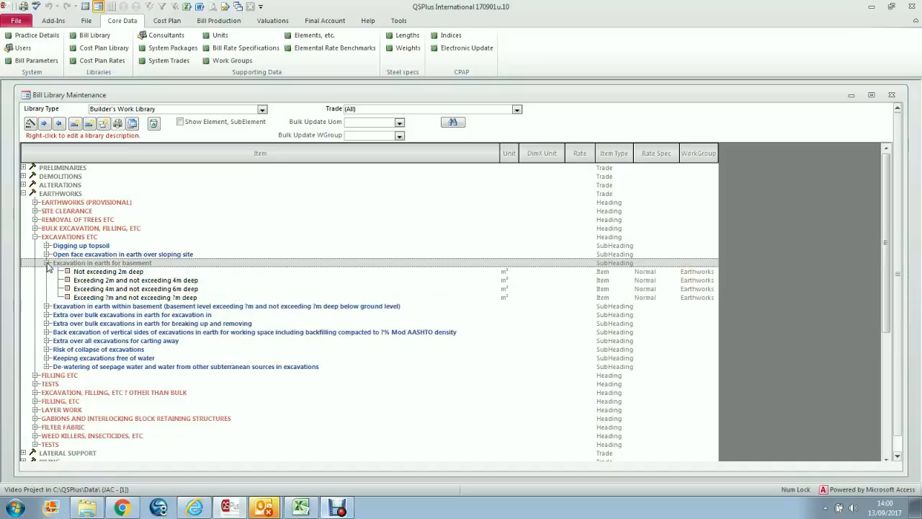
click(102, 274)
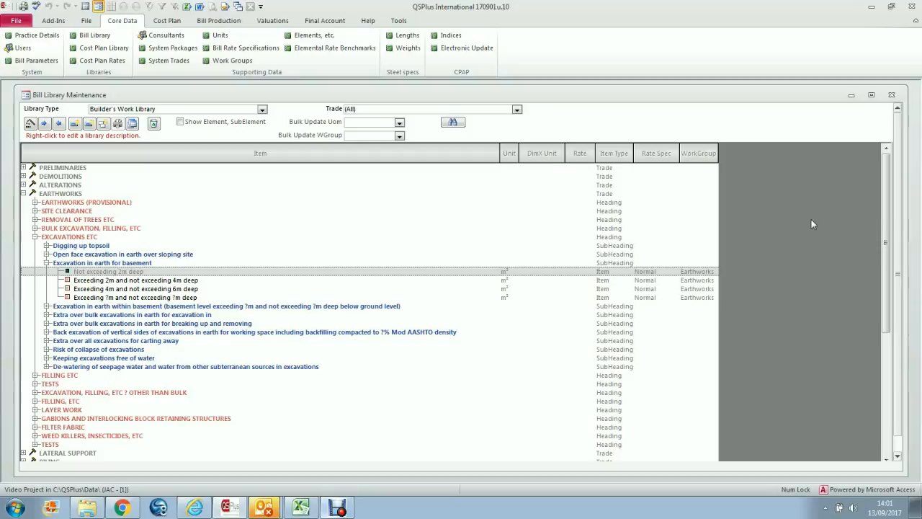
drag(888, 207, 885, 180)
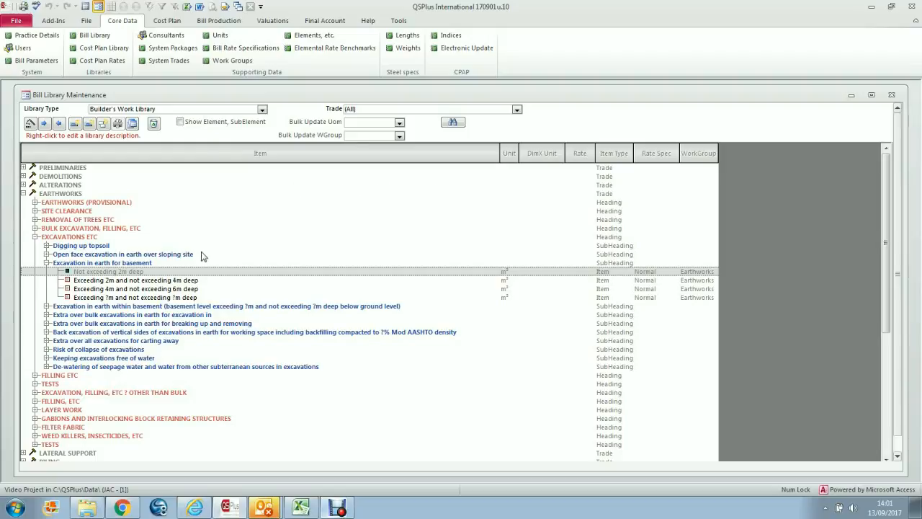
- Insert a new item below "Not exceeding 2m deep" and set its description to "Not exceeding 3m deep"
click(75, 125)
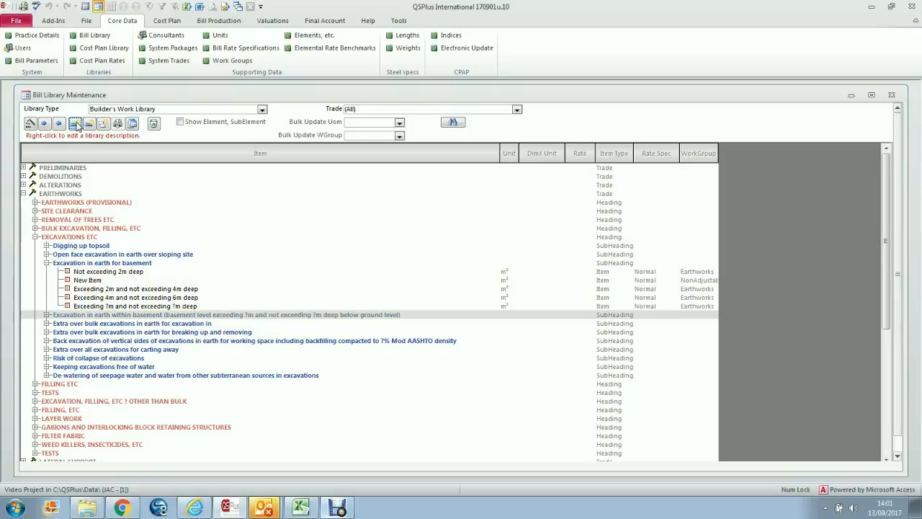
click(98, 281)
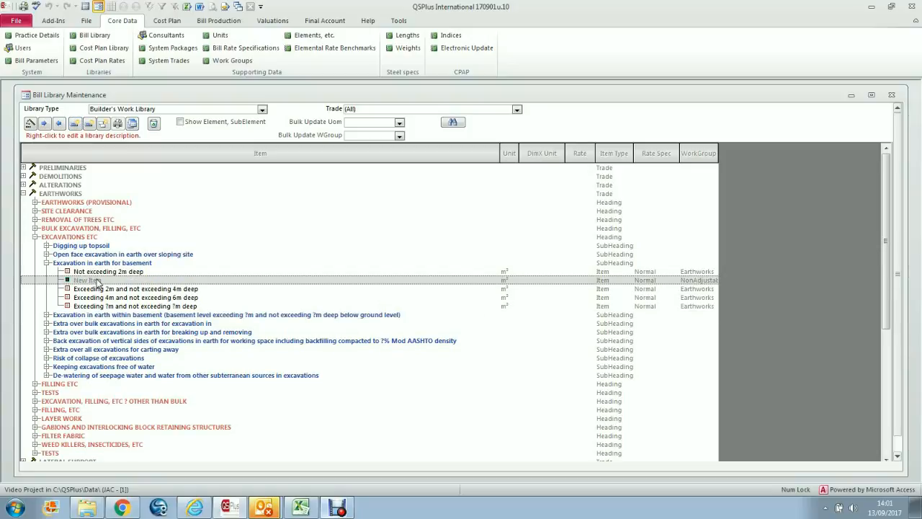
double_click(101, 281)
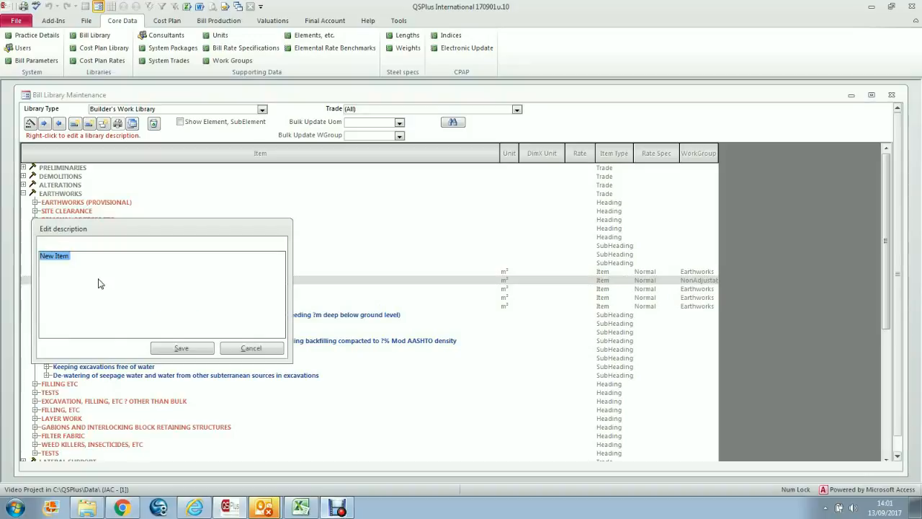
drag(108, 229, 284, 231)
text(Not)
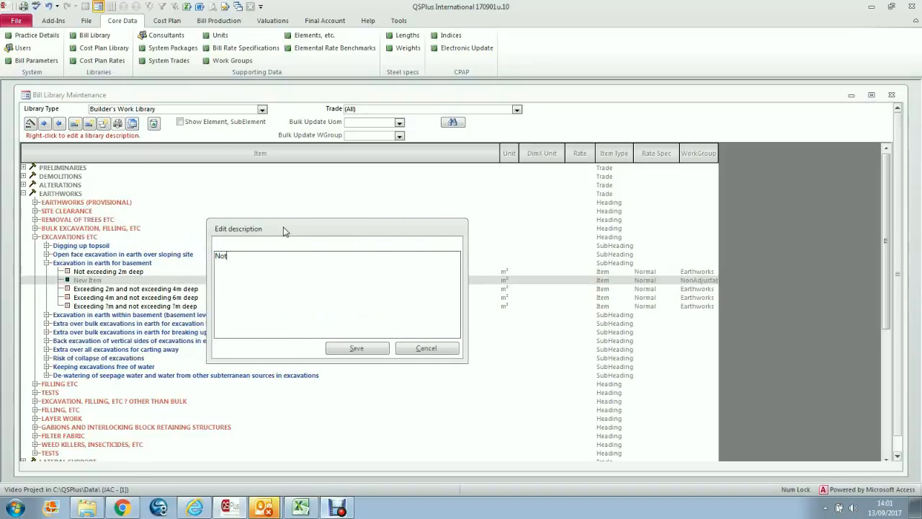
text( exceeding 3m deep)
click(358, 348)
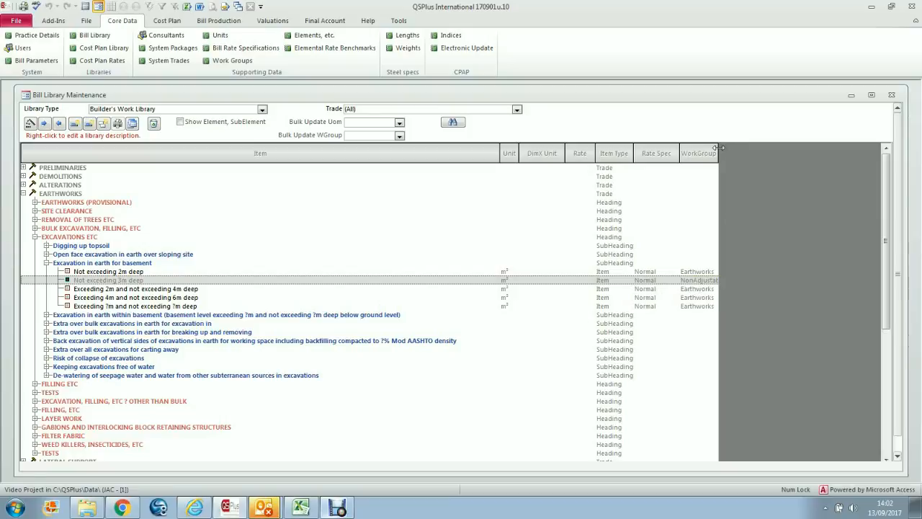
- Widen the WorkGroup column and set the "Not exceeding 3m deep" item's work group to Earthworks
drag(722, 147, 735, 189)
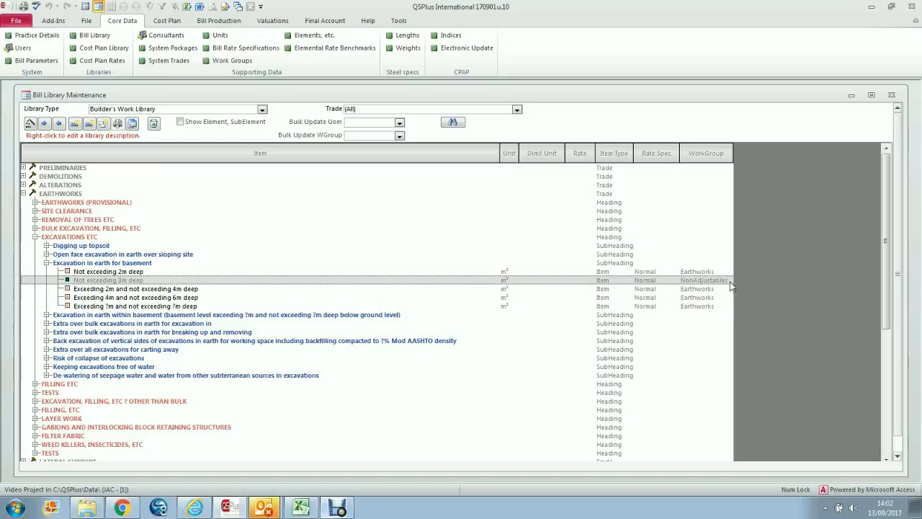
double_click(730, 280)
click(738, 281)
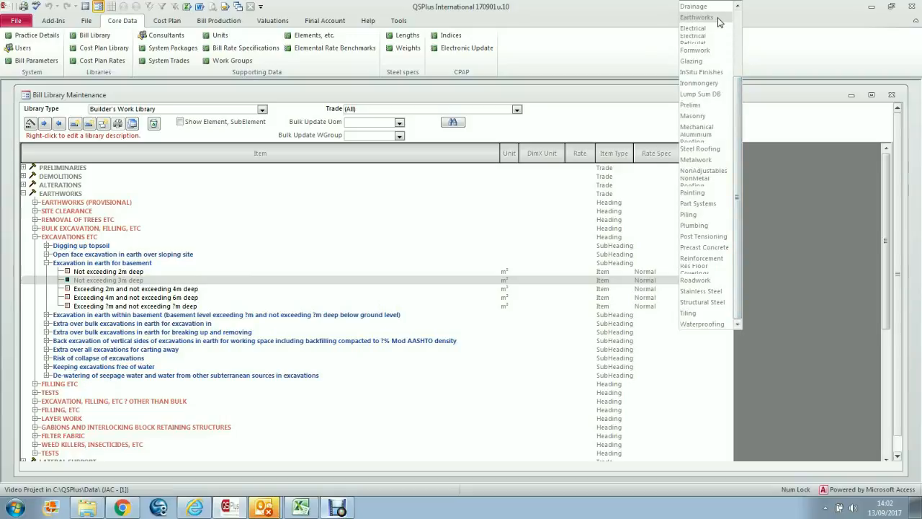
click(721, 18)
- Delete the "Not exceeding 3m deep" item from the Excavation in earth for basement subheading
click(101, 282)
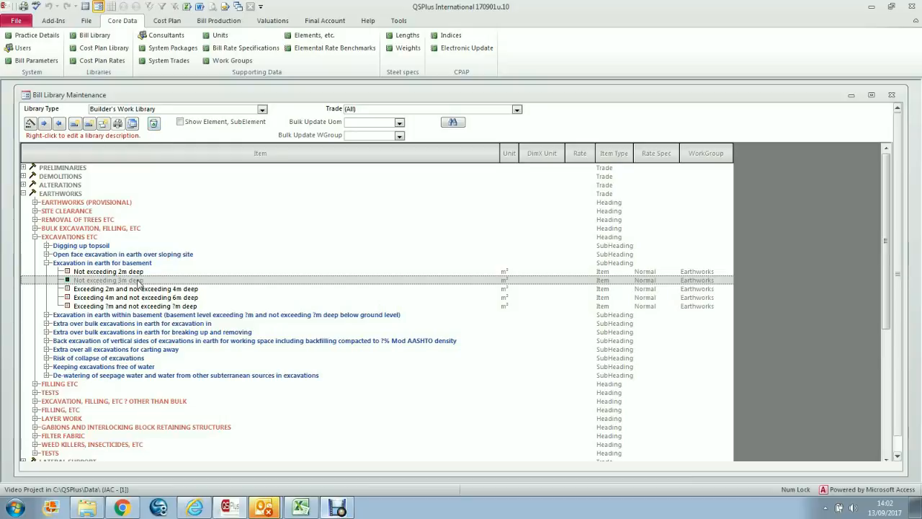
click(155, 124)
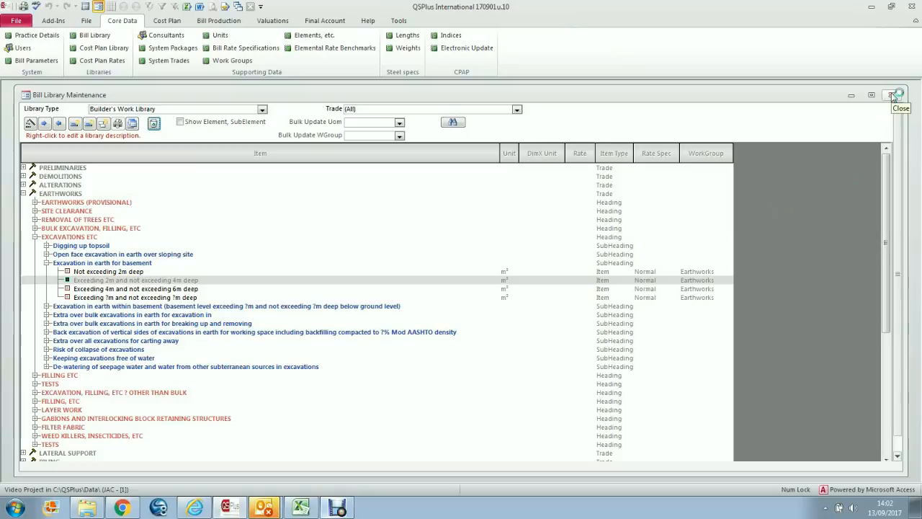
- Collapse the Earthworks trade and close Bill Library Maintenance
click(23, 196)
click(23, 194)
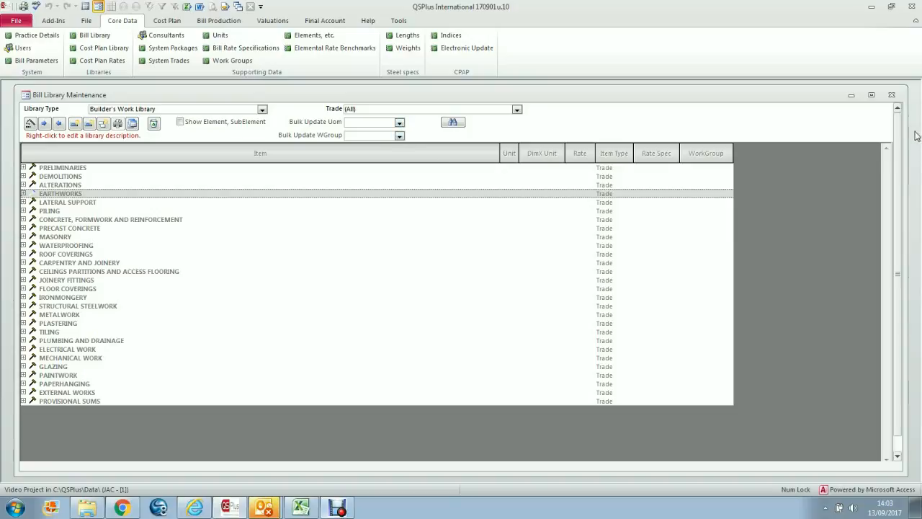
click(892, 95)
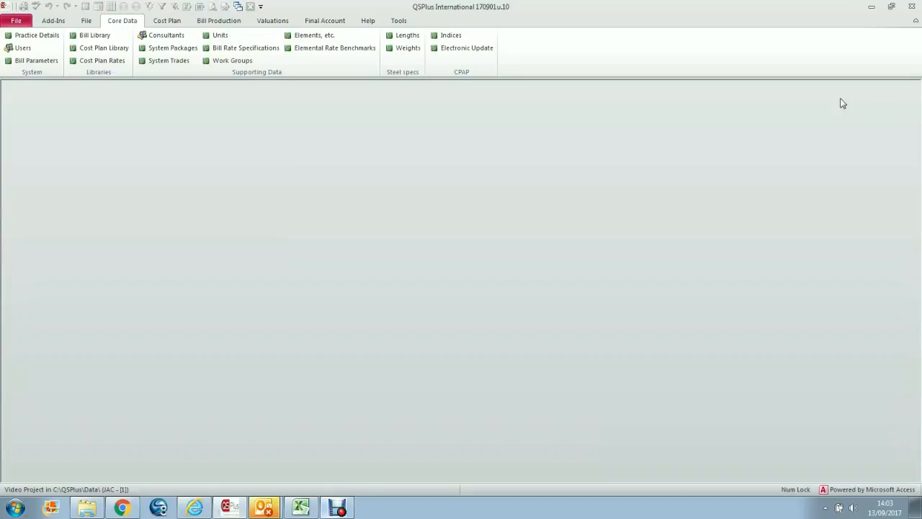
- Open the Cost Plan Library and select the first 450 x 230mm item under Primary Elements, Substructure, Un-reinforced strip footings
click(100, 49)
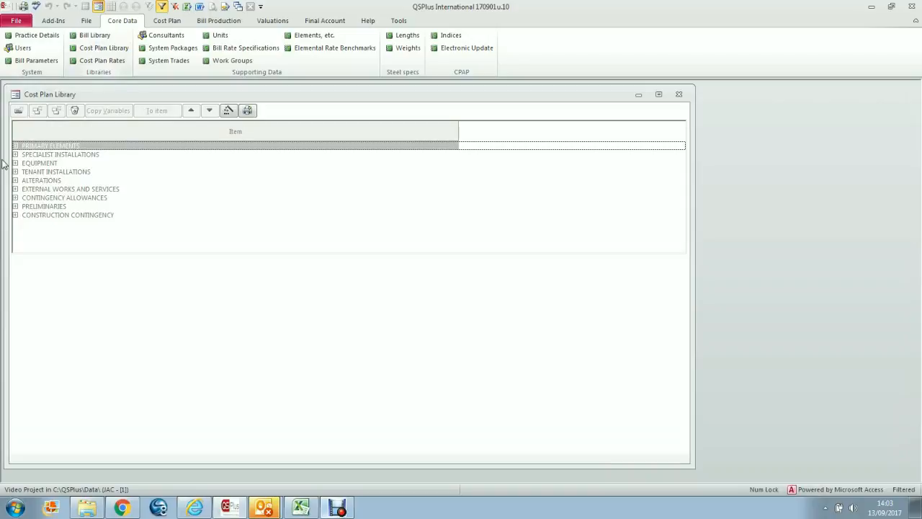
drag(123, 93, 164, 94)
click(56, 147)
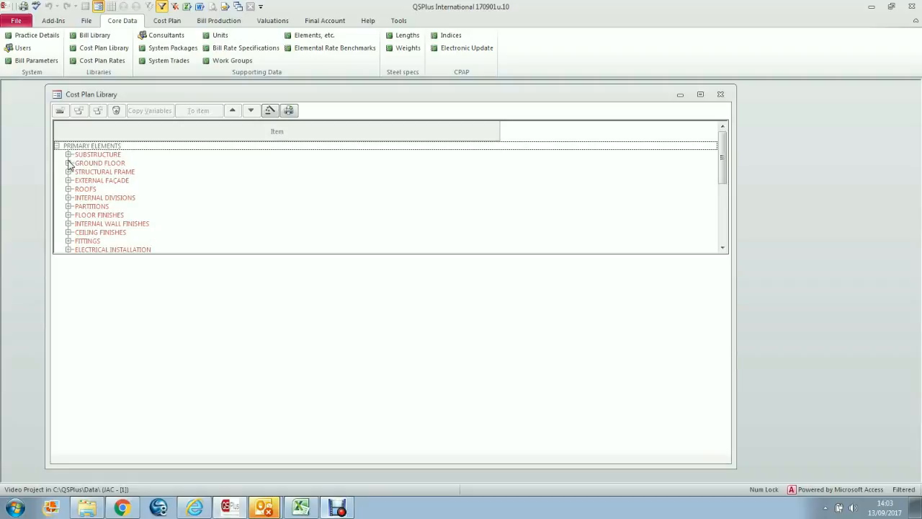
click(69, 154)
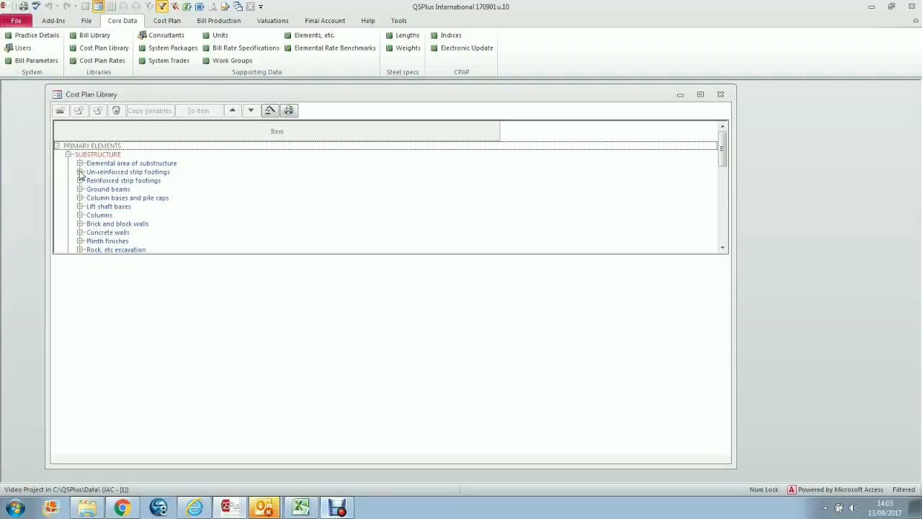
click(80, 172)
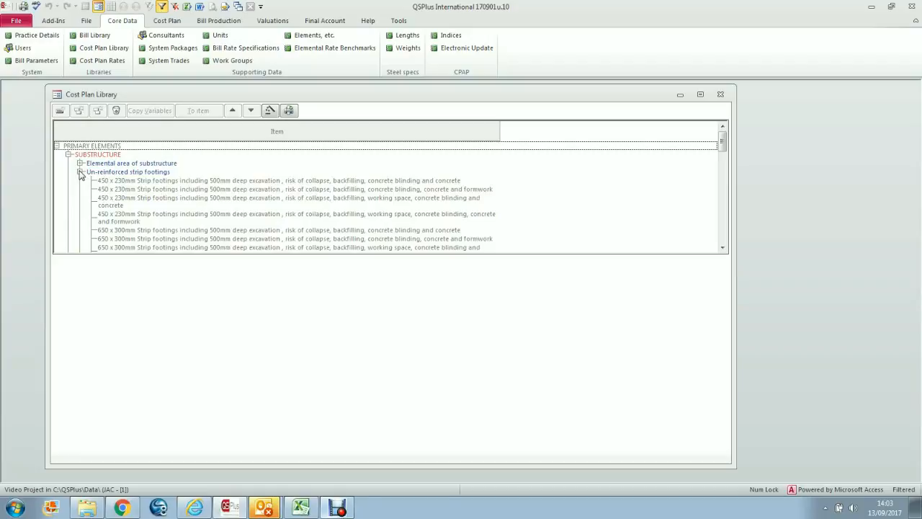
click(204, 181)
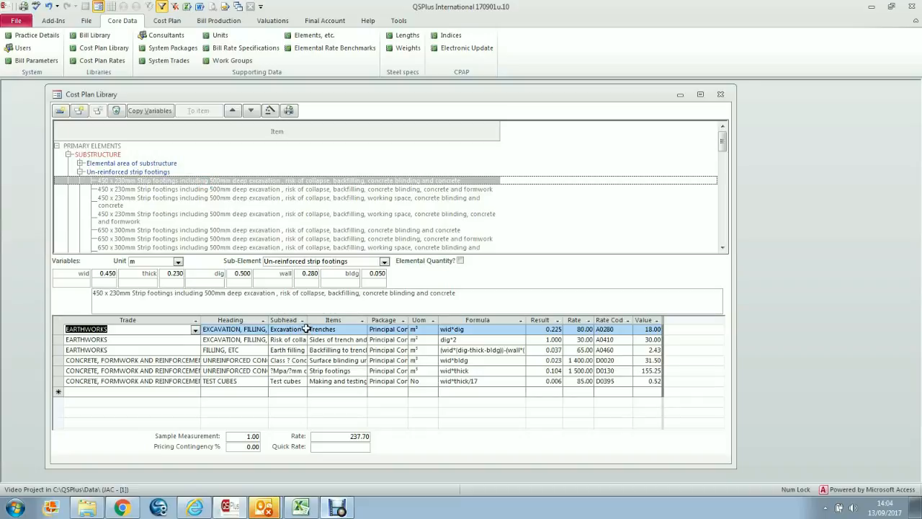
- Widen the Subheading column and review all the component rows that build up the strip footing item
drag(307, 320, 347, 322)
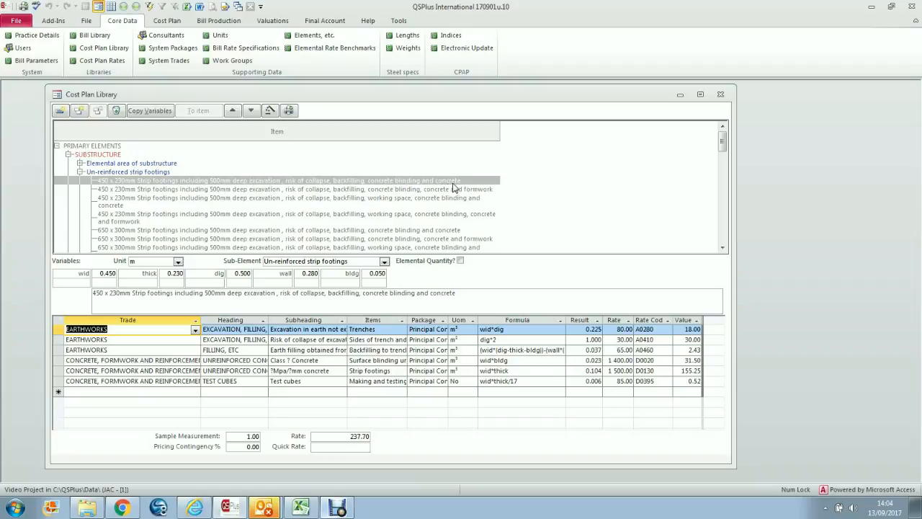
drag(57, 330, 58, 381)
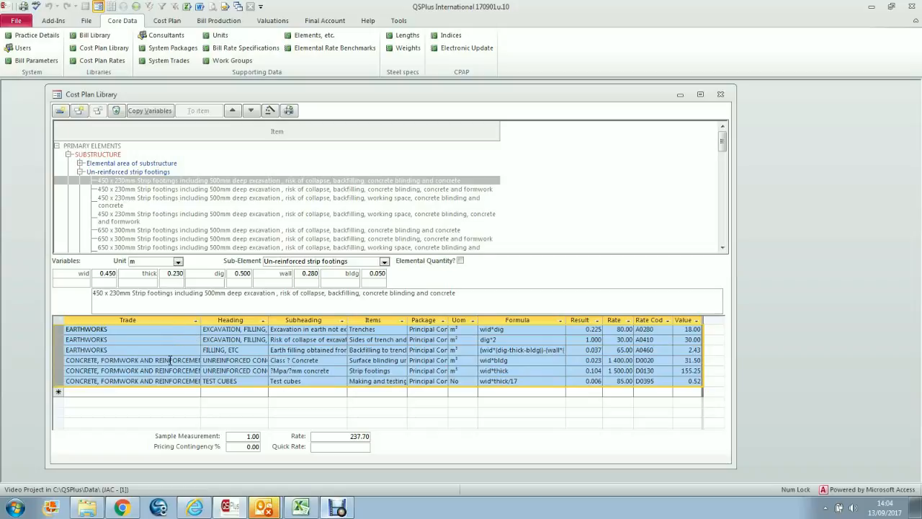
click(317, 330)
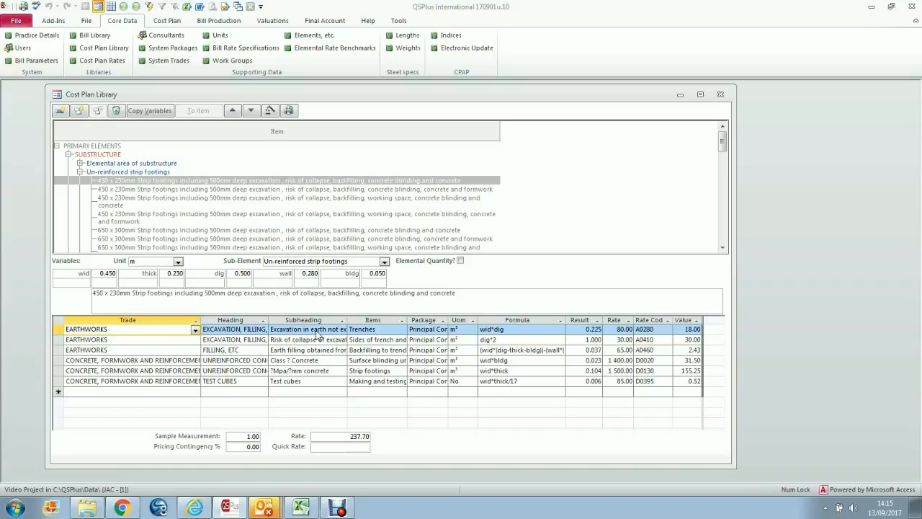
- Examine the strip footing item's variables and the formulas of its component rows that use them
click(71, 274)
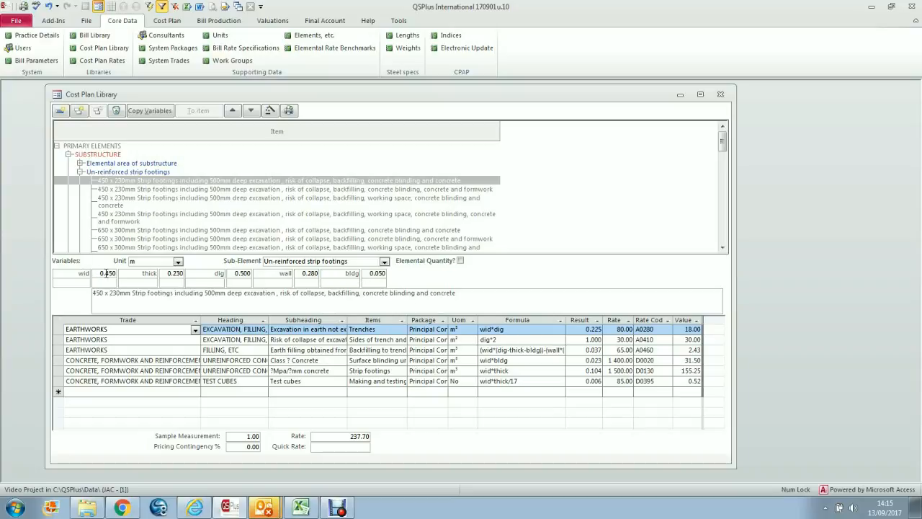
click(524, 329)
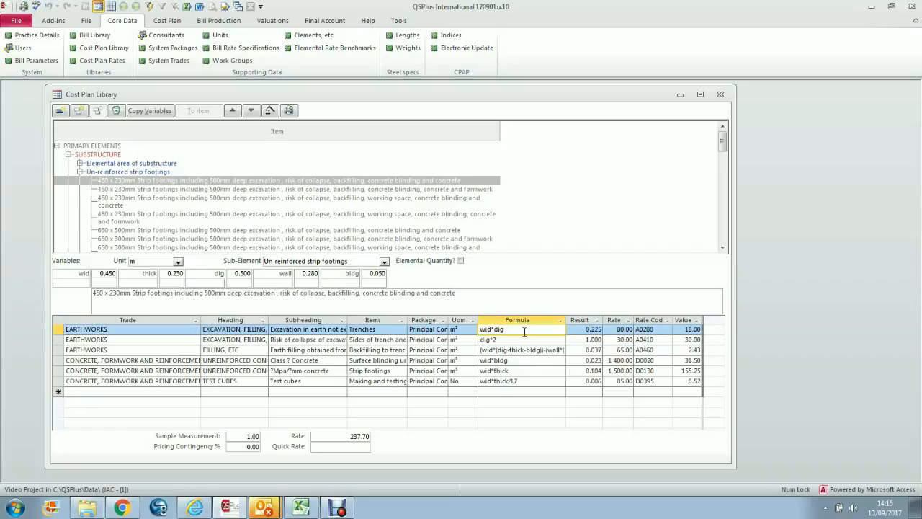
click(525, 339)
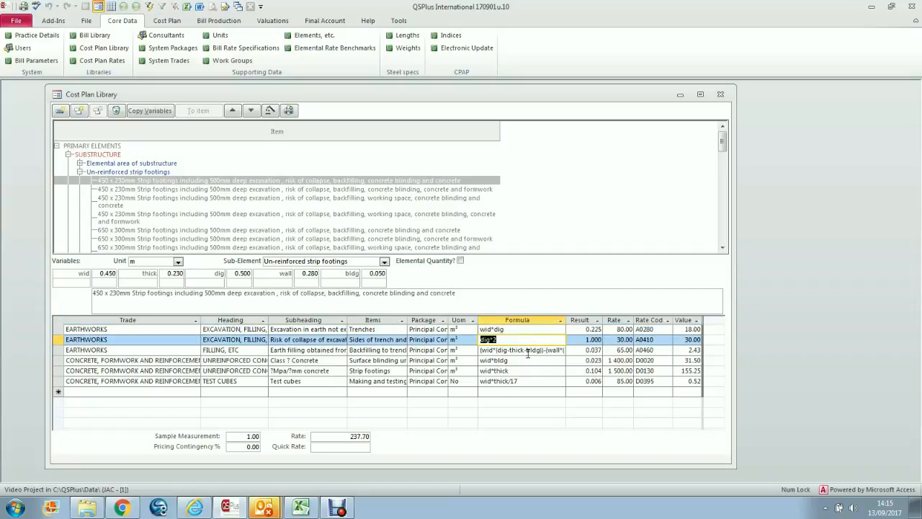
click(527, 357)
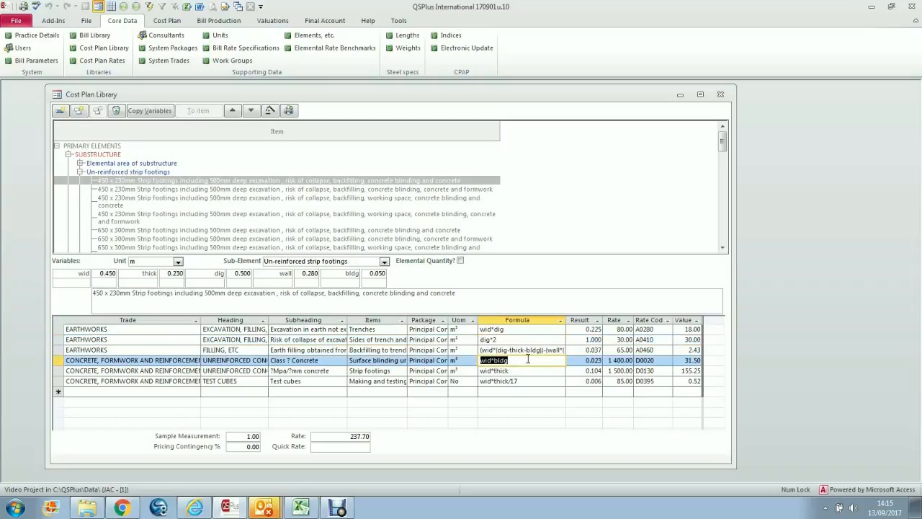
- Examine the Trenches row's wid*dig formula together with its result, rate and rate code
click(525, 330)
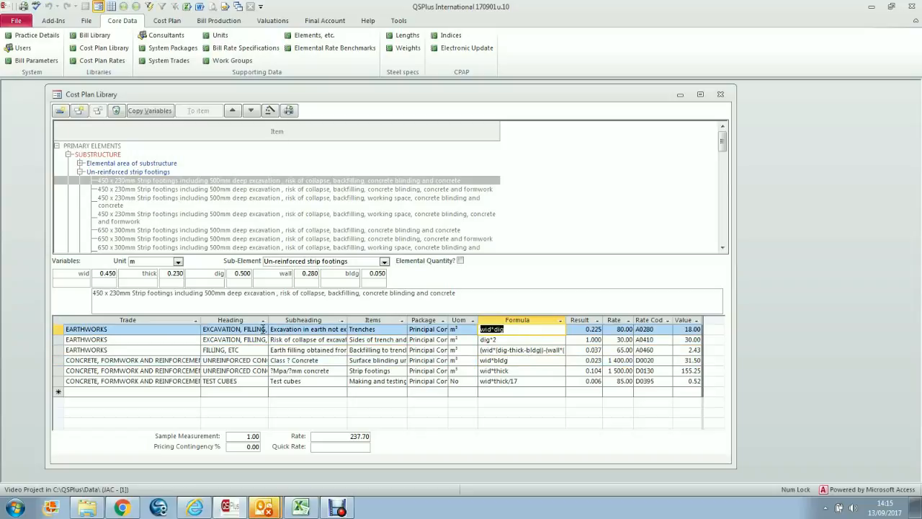
click(519, 329)
double_click(497, 329)
drag(490, 330, 482, 329)
click(530, 329)
click(576, 329)
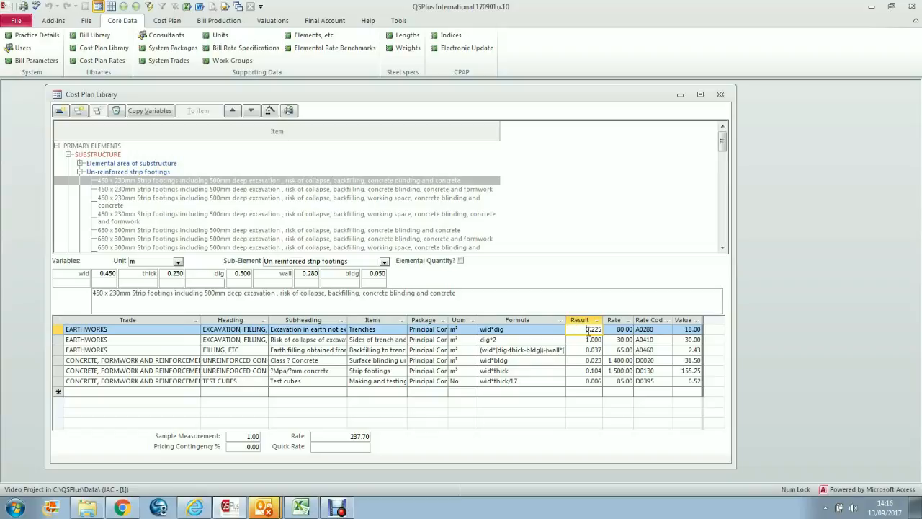
click(612, 329)
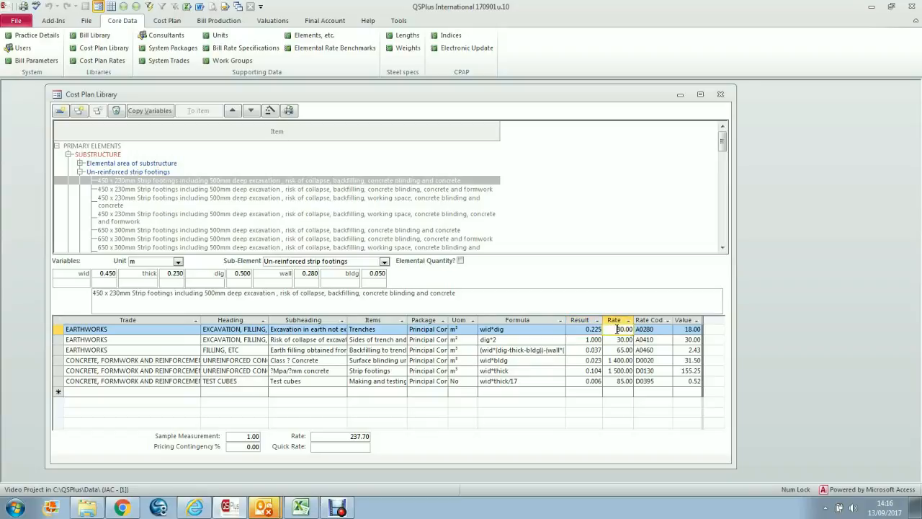
click(662, 330)
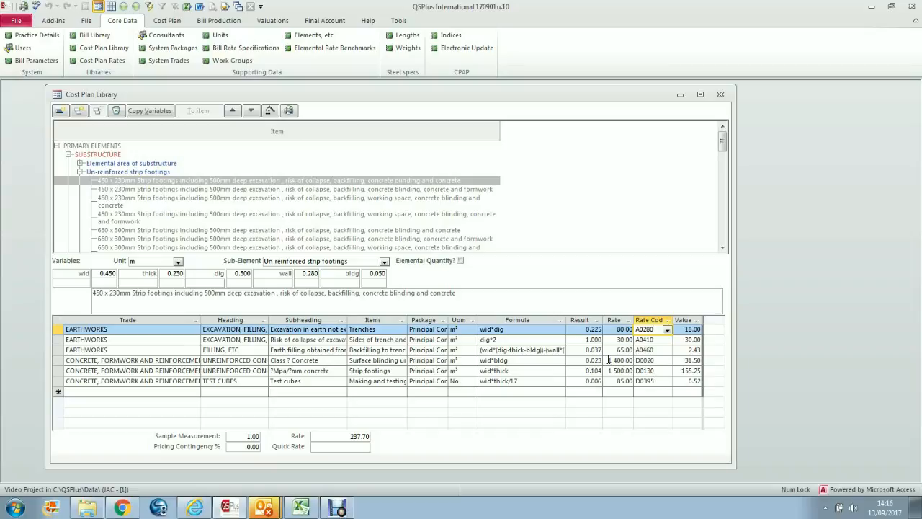
- Pick rate code D0020 for the surface blinding row, check its result, rate and value, and reselect the first 450 x 230mm item
double_click(655, 360)
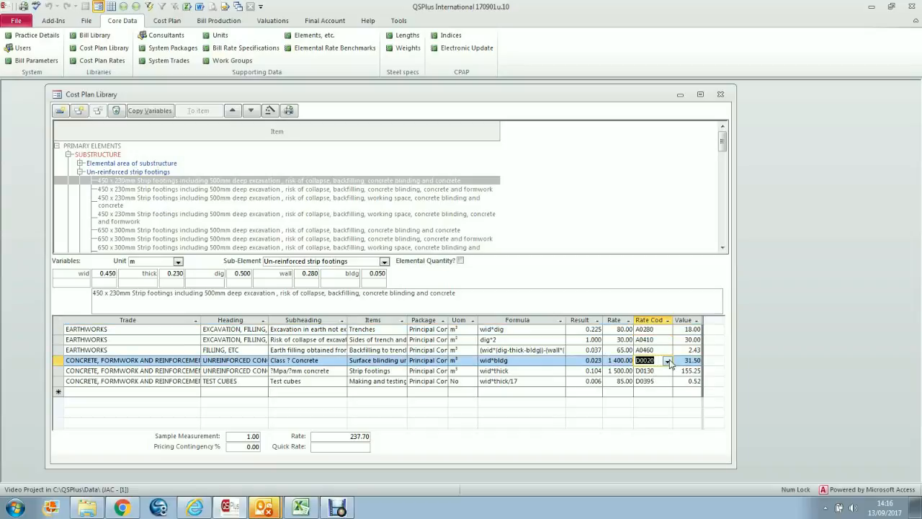
click(668, 361)
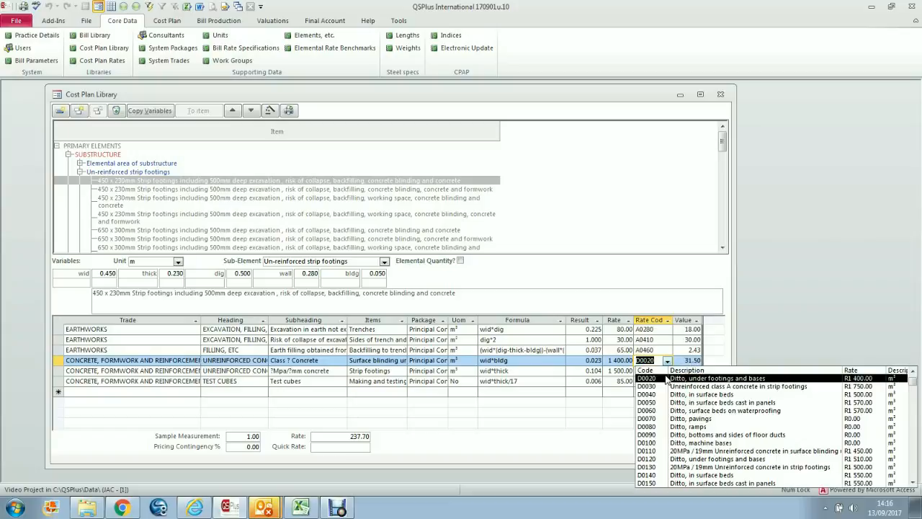
click(667, 378)
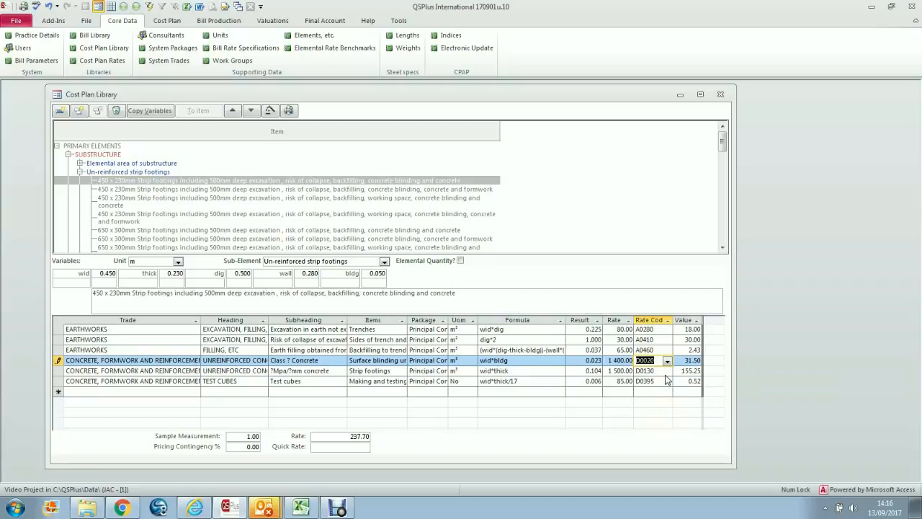
click(611, 360)
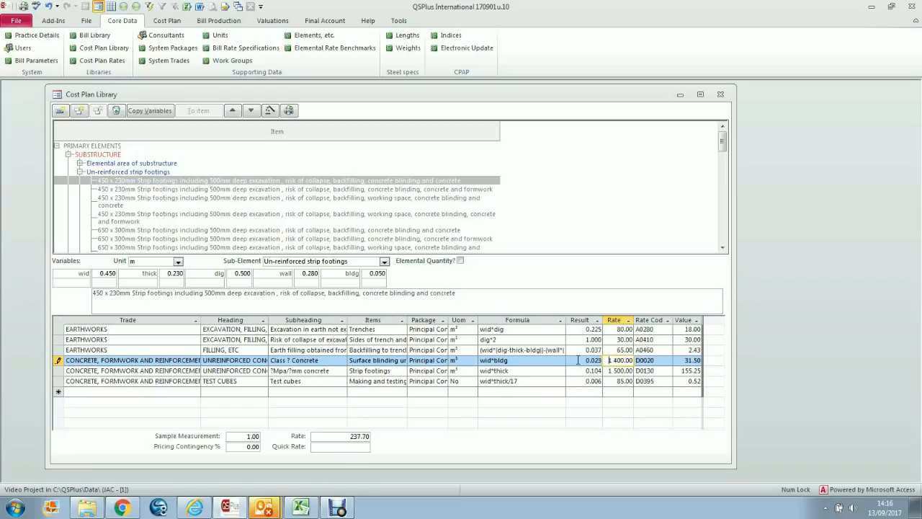
drag(578, 360, 606, 360)
click(620, 361)
click(681, 360)
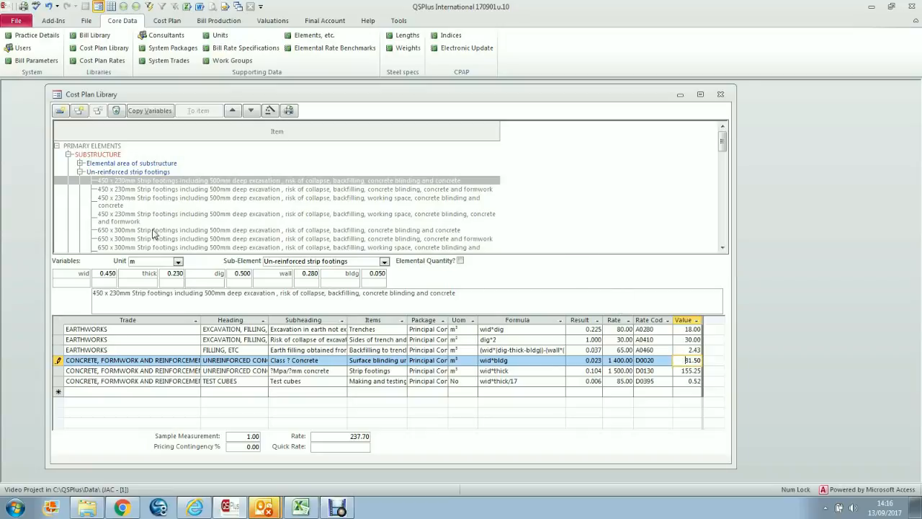
click(157, 182)
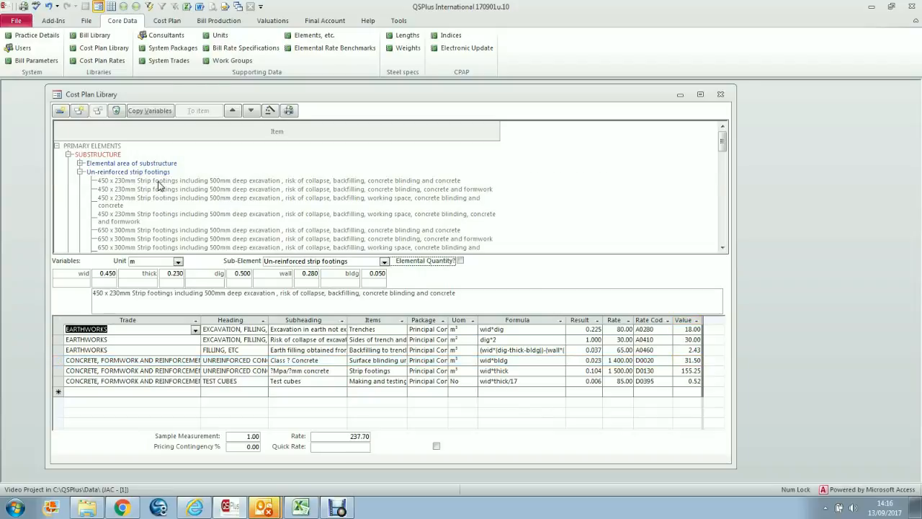
click(159, 185)
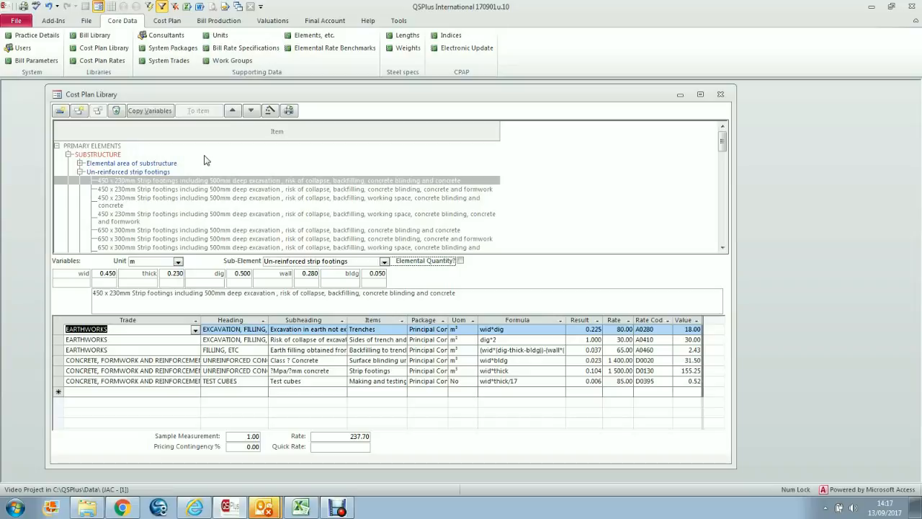
click(336, 508)
click(342, 463)
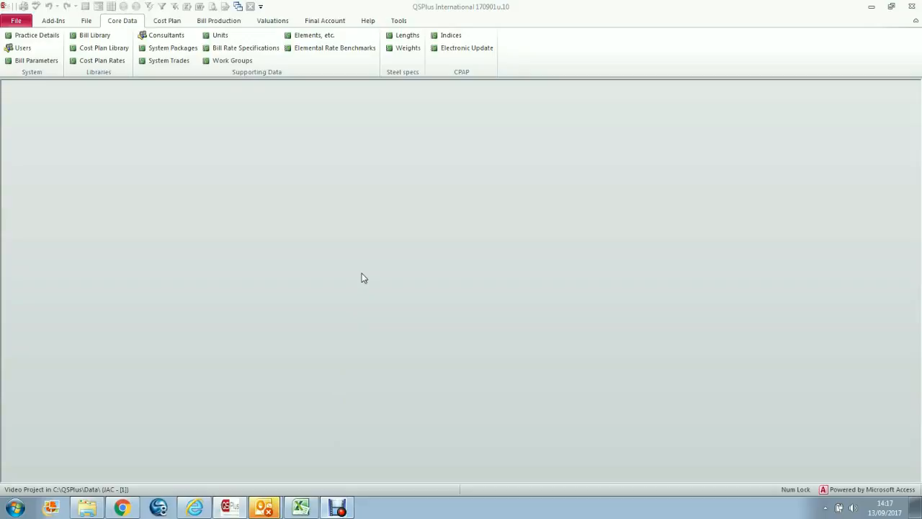
- Open the Cost Plan Rates and show only the EARTHWORKS trade's rates
click(116, 64)
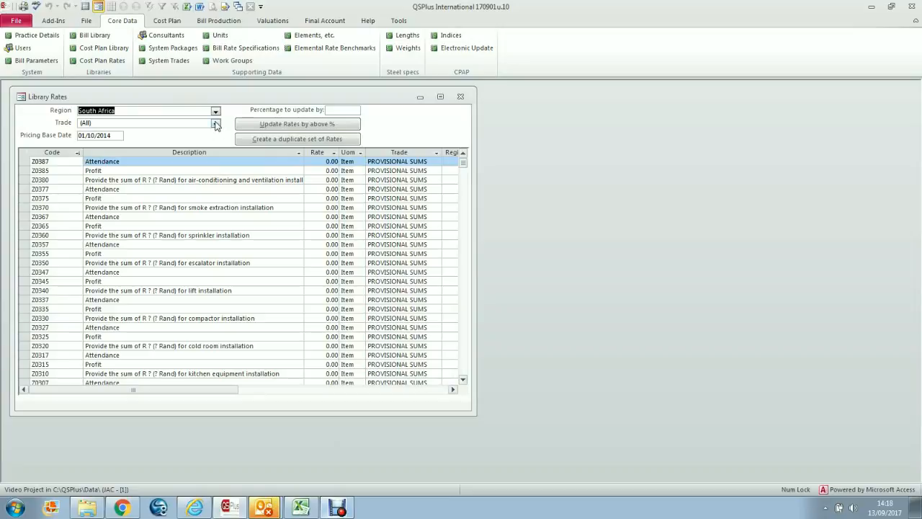
click(215, 124)
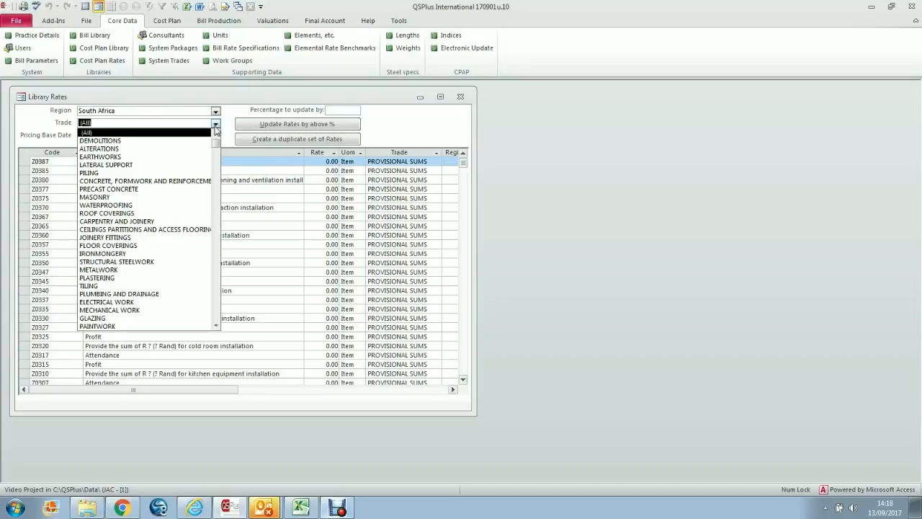
click(193, 158)
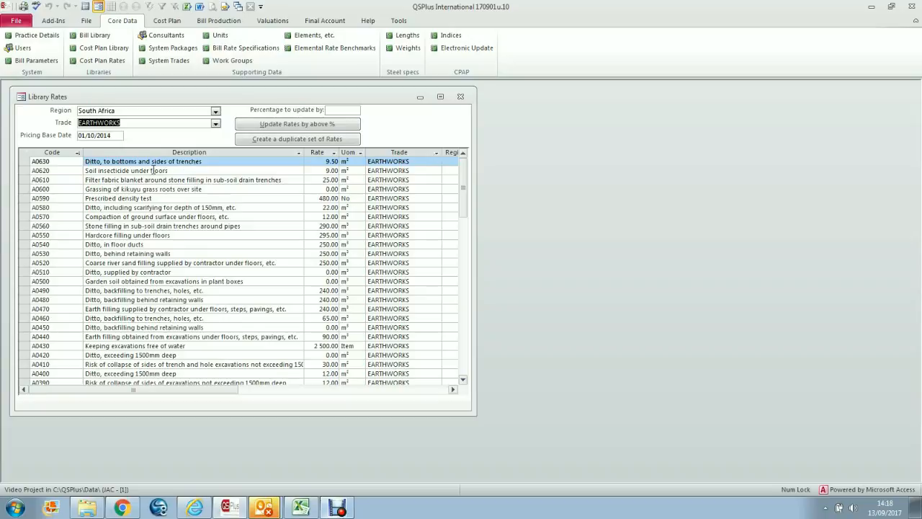
- Sort the Earthworks library rates by code in ascending order
click(78, 153)
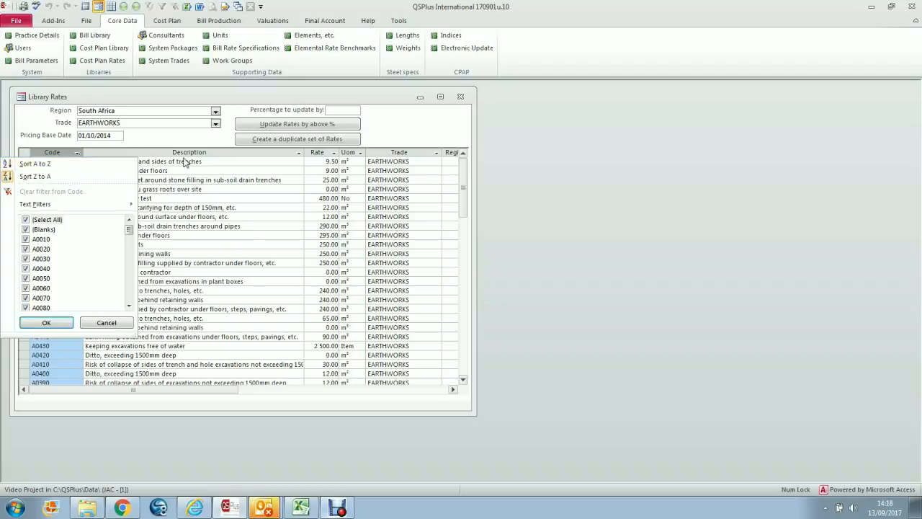
click(78, 155)
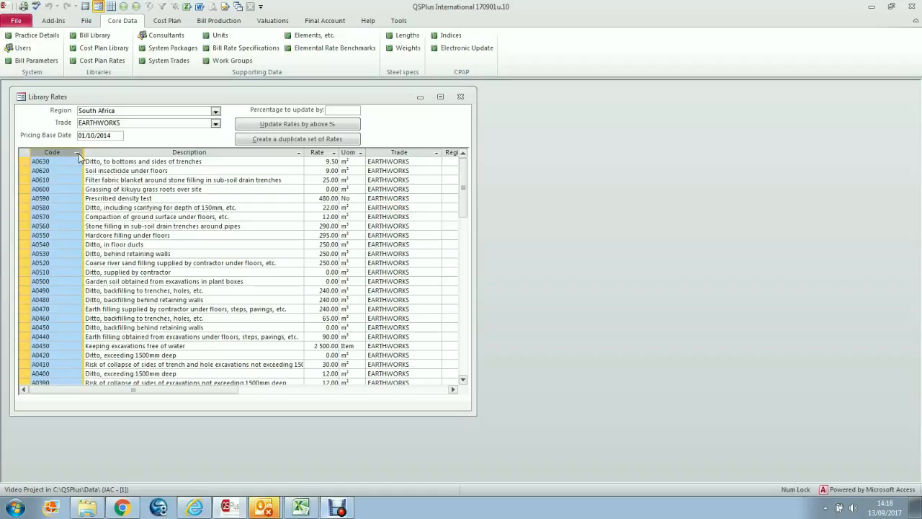
click(78, 153)
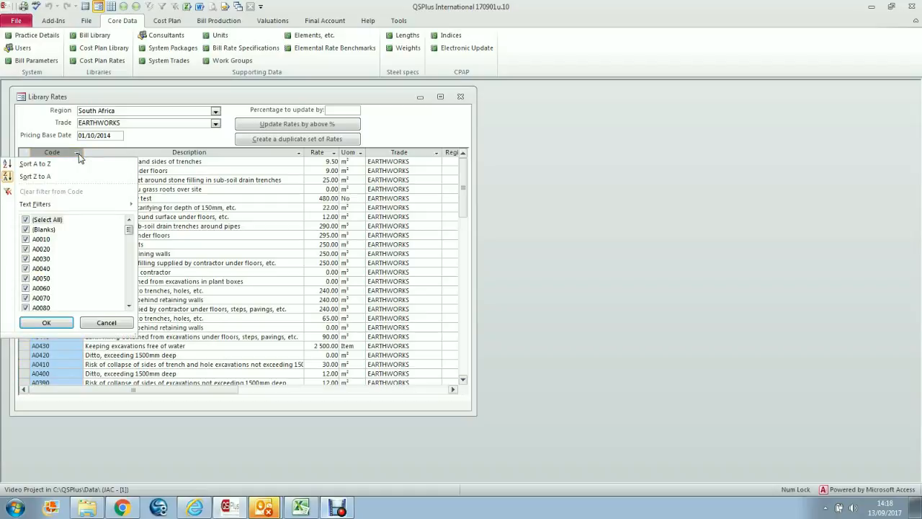
click(70, 164)
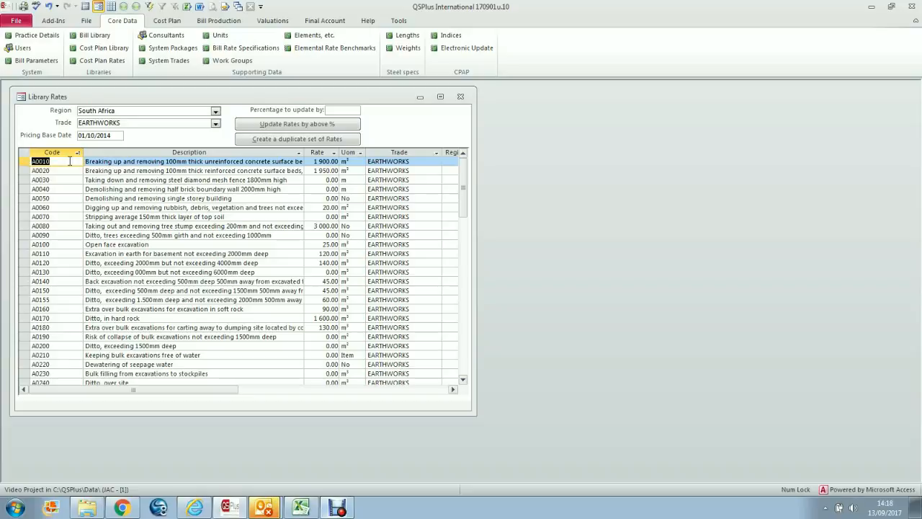
- Widen the Library Rates window to show all columns and remove the Region column from view
drag(473, 414, 526, 419)
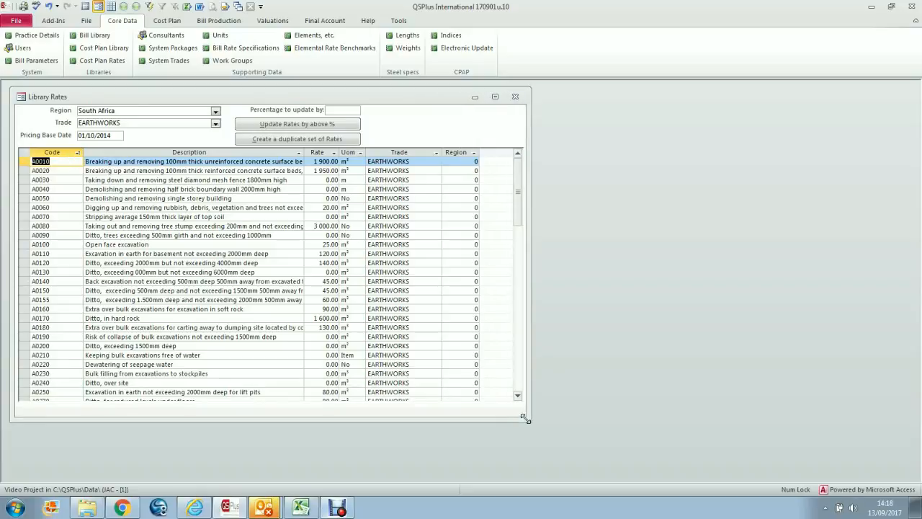
drag(526, 418, 523, 417)
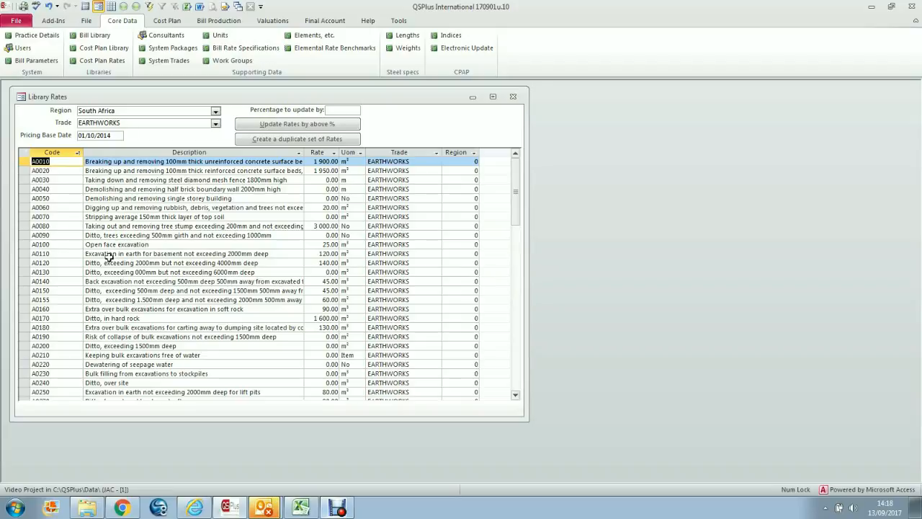
click(145, 254)
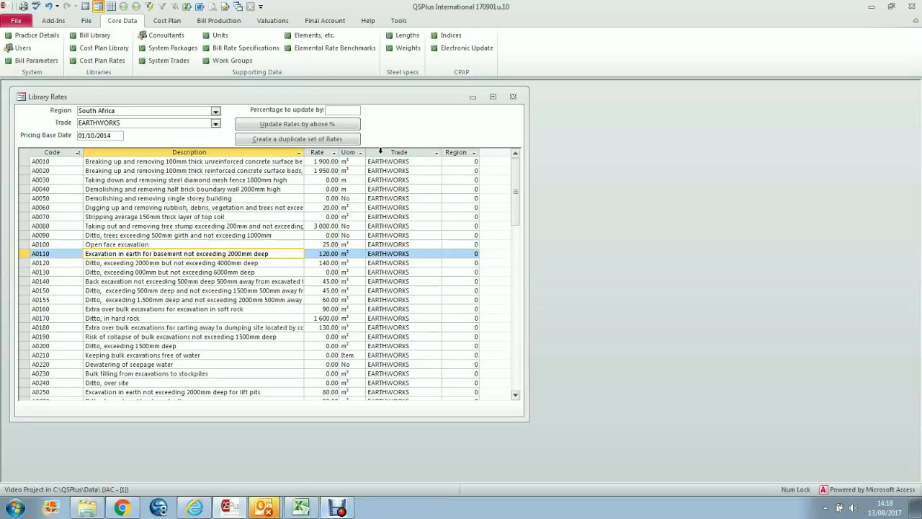
click(456, 152)
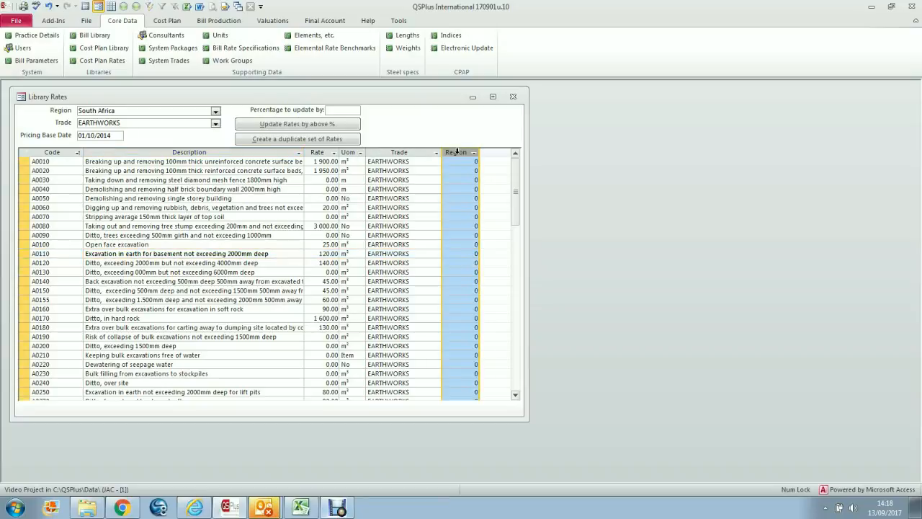
click(124, 7)
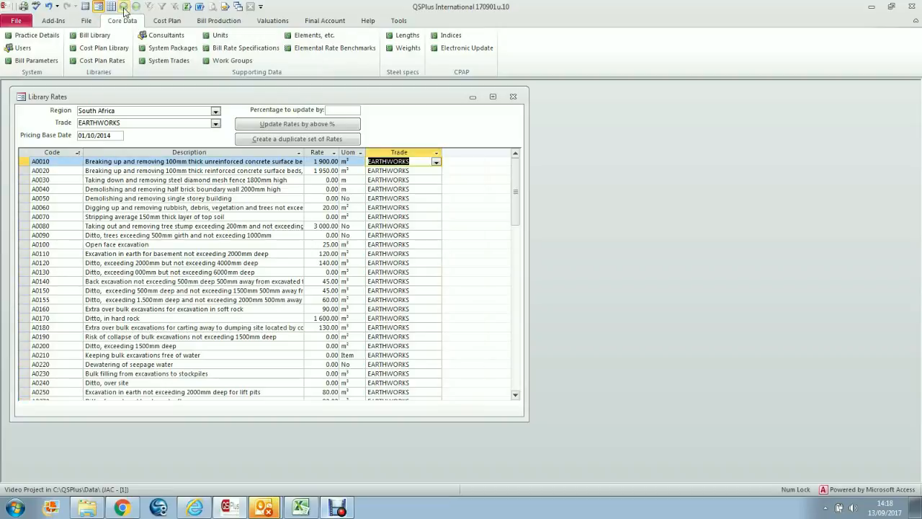